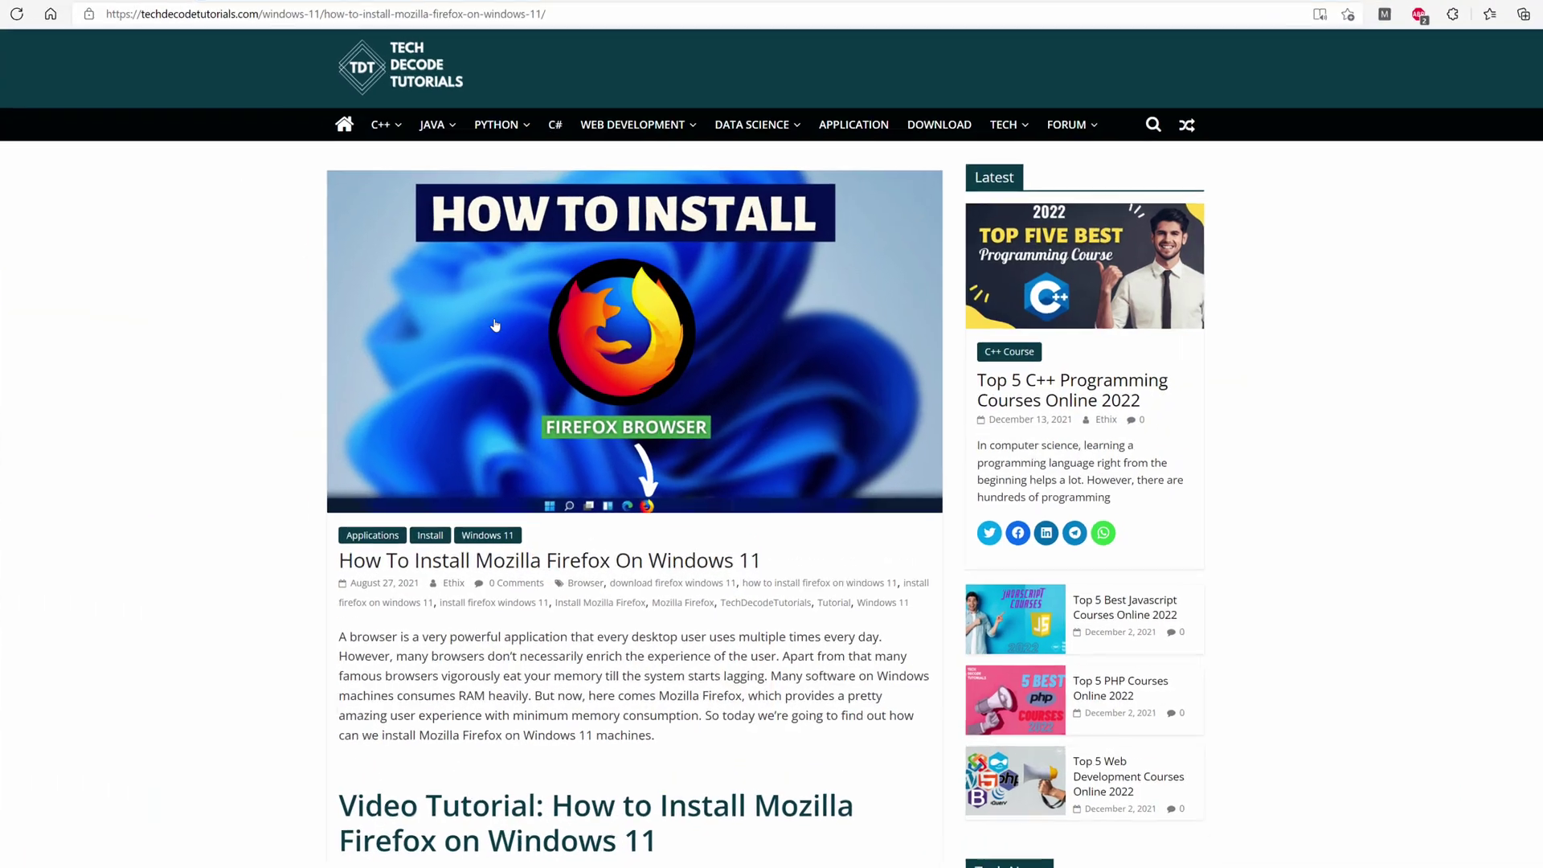
scroll(484, 329, down, 3)
scroll(459, 333, down, 3)
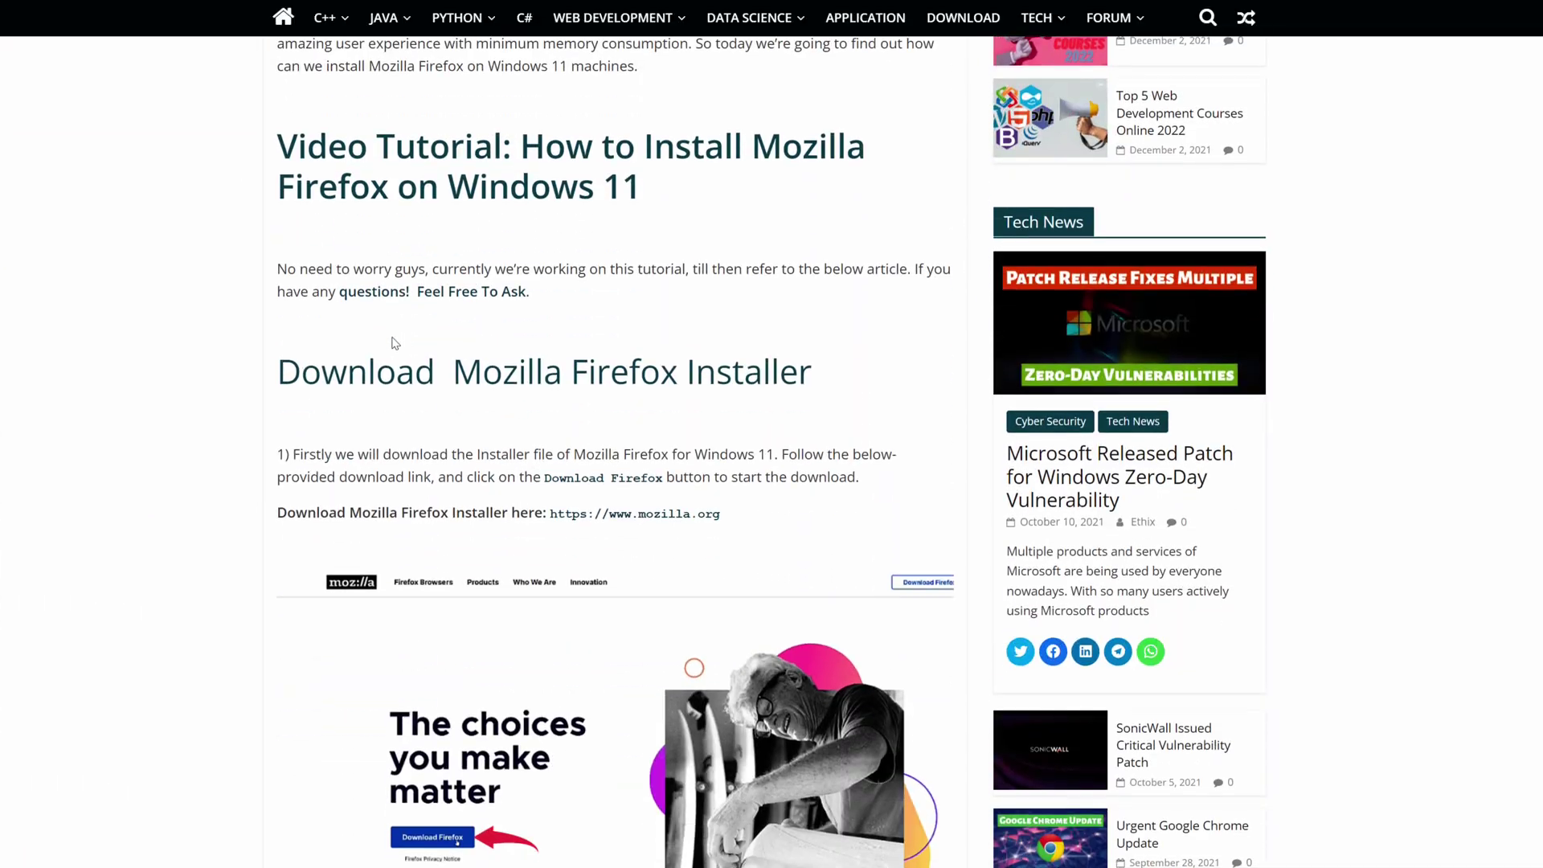
drag(281, 374, 841, 383)
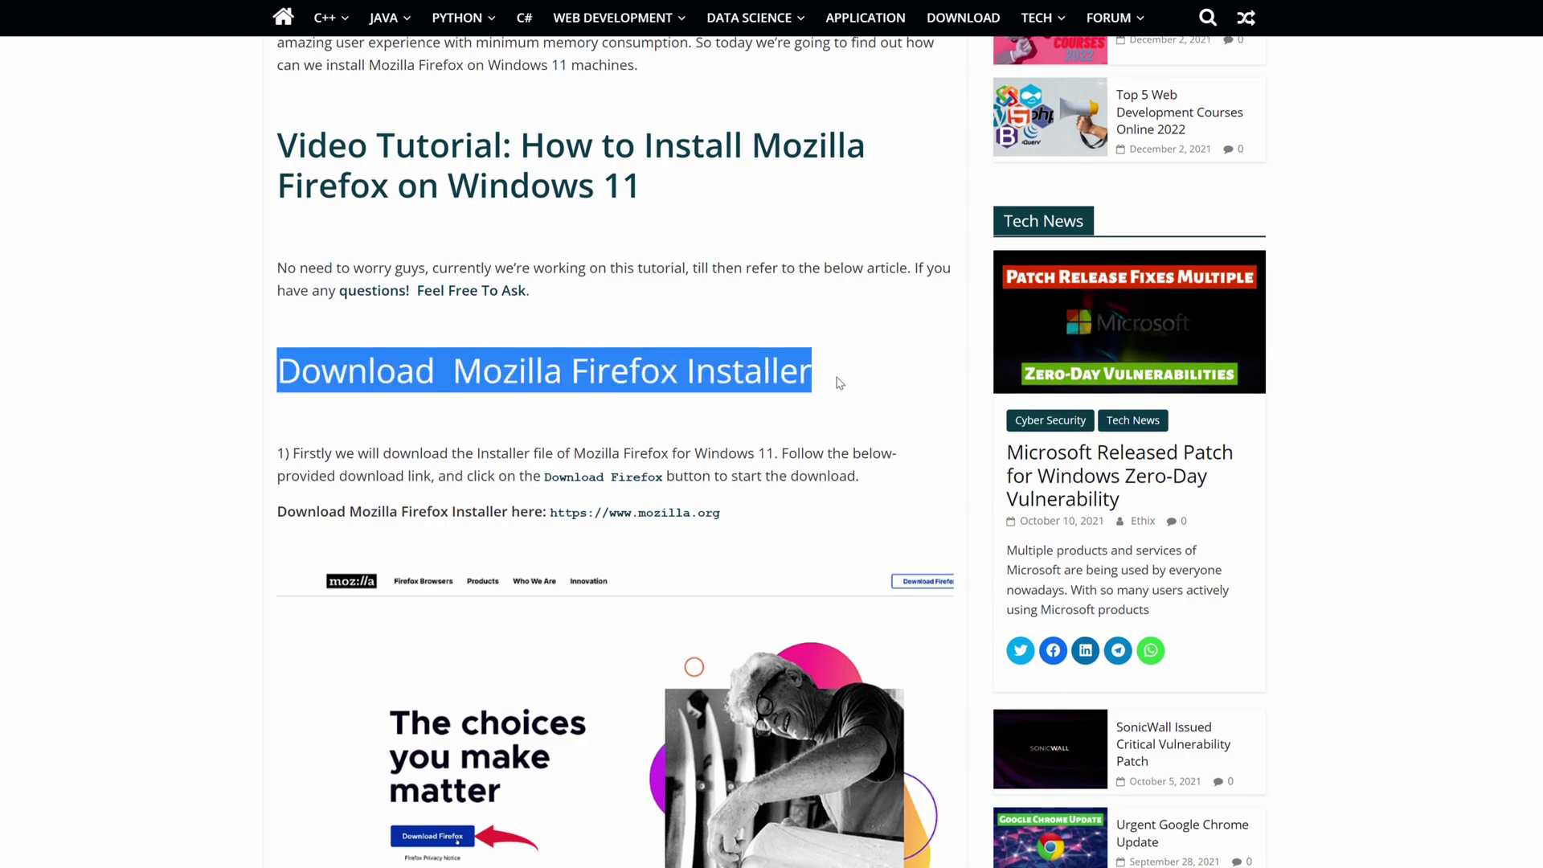
scroll(839, 382, down, 5)
scroll(837, 382, down, 2)
drag(278, 289, 367, 290)
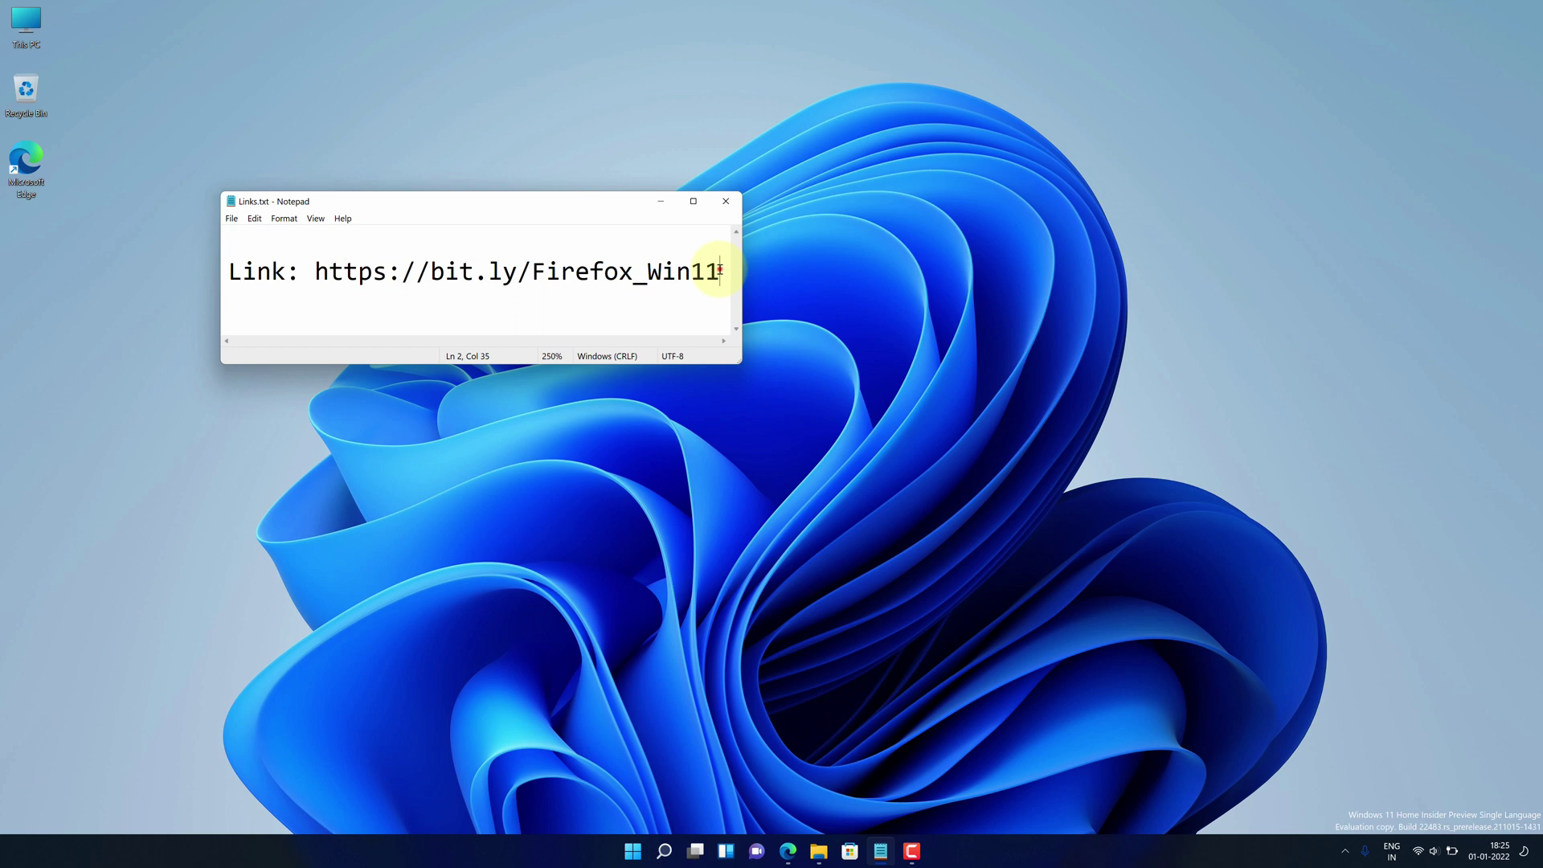
Copy the bit.ly Firefox link from Notepad and launch Microsoft Edge
drag(721, 270, 308, 270)
right_click(315, 271)
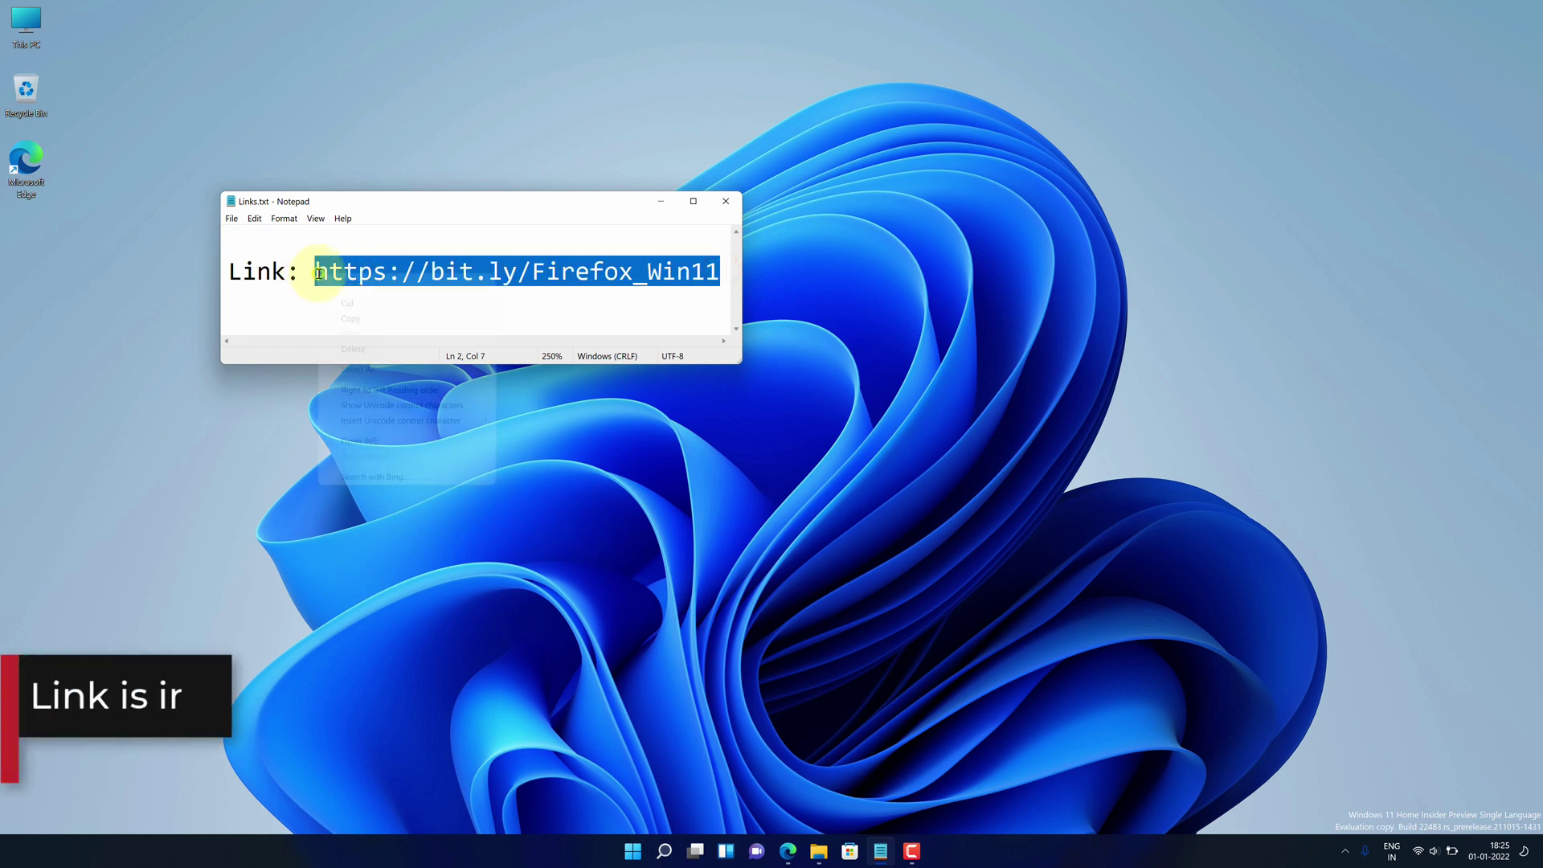
click(335, 315)
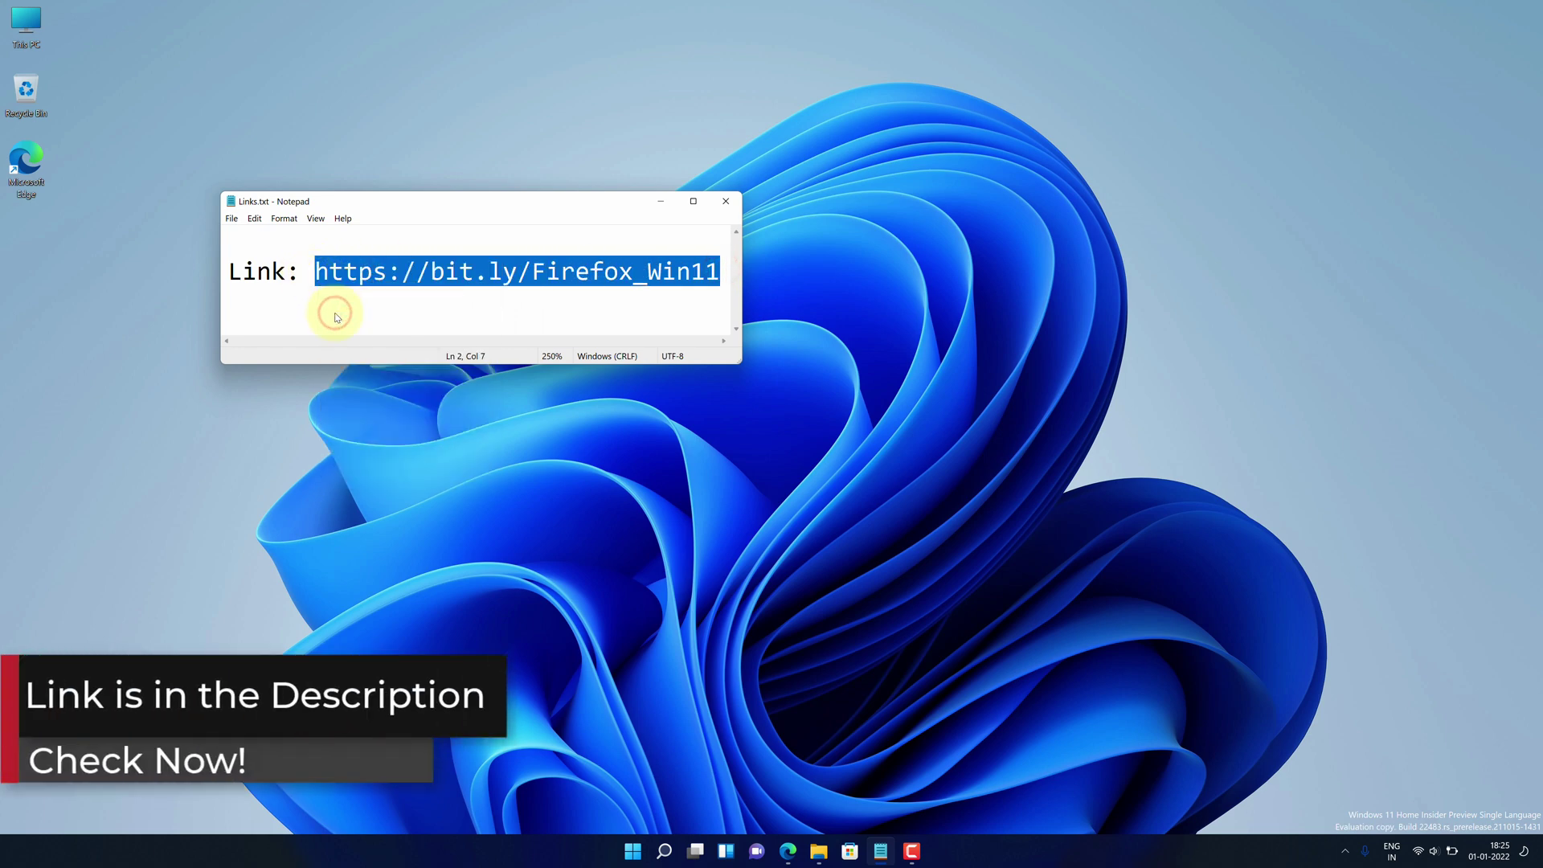
double_click(27, 169)
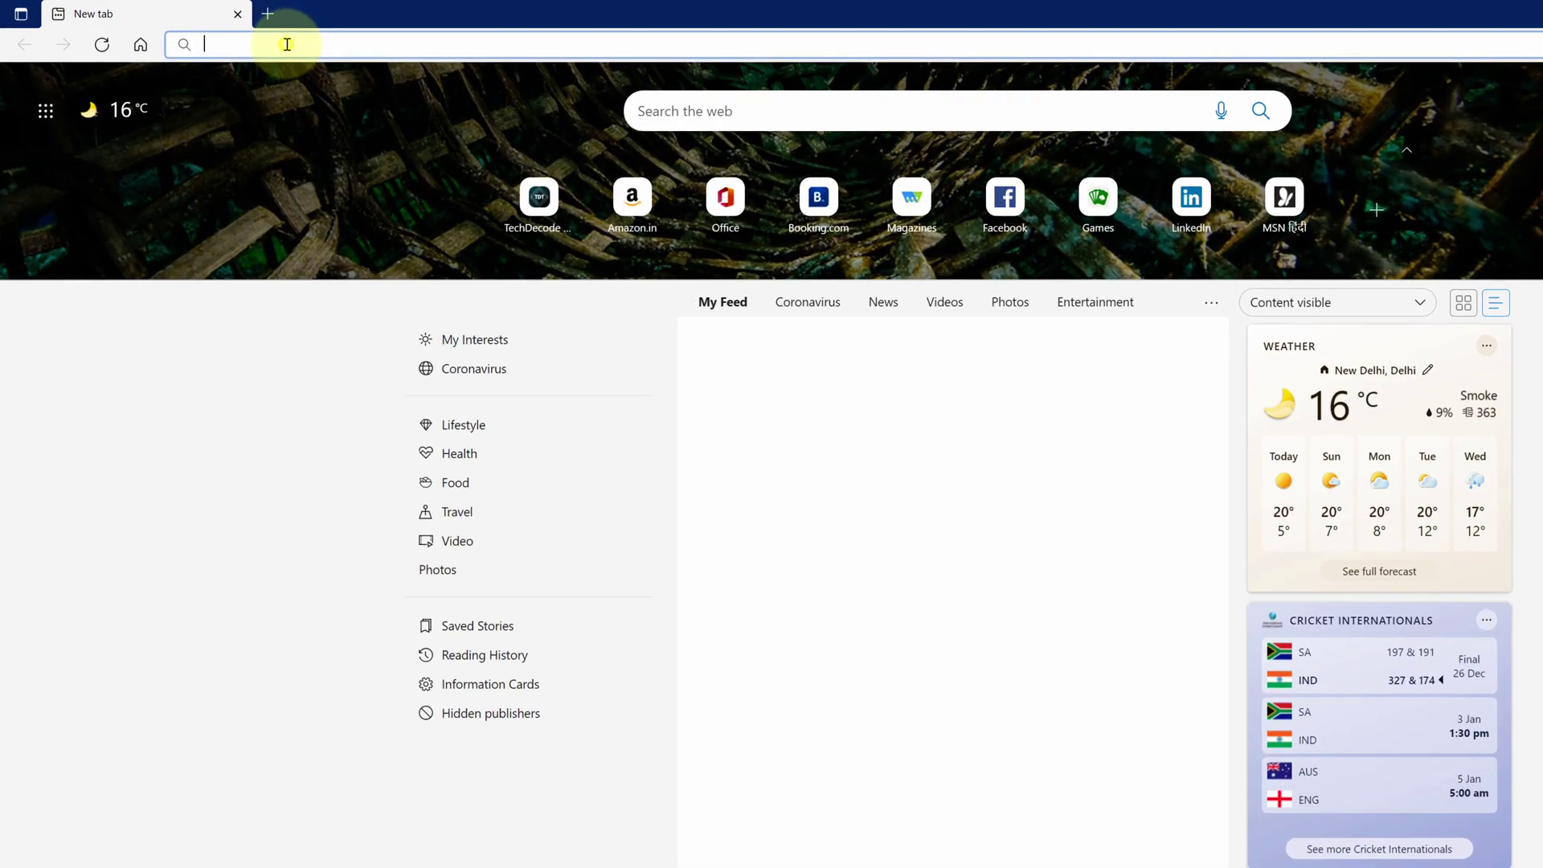
Paste the bit.ly link into Edge and highlight the Install and Download Firefox Installer headings
right_click(285, 45)
click(337, 238)
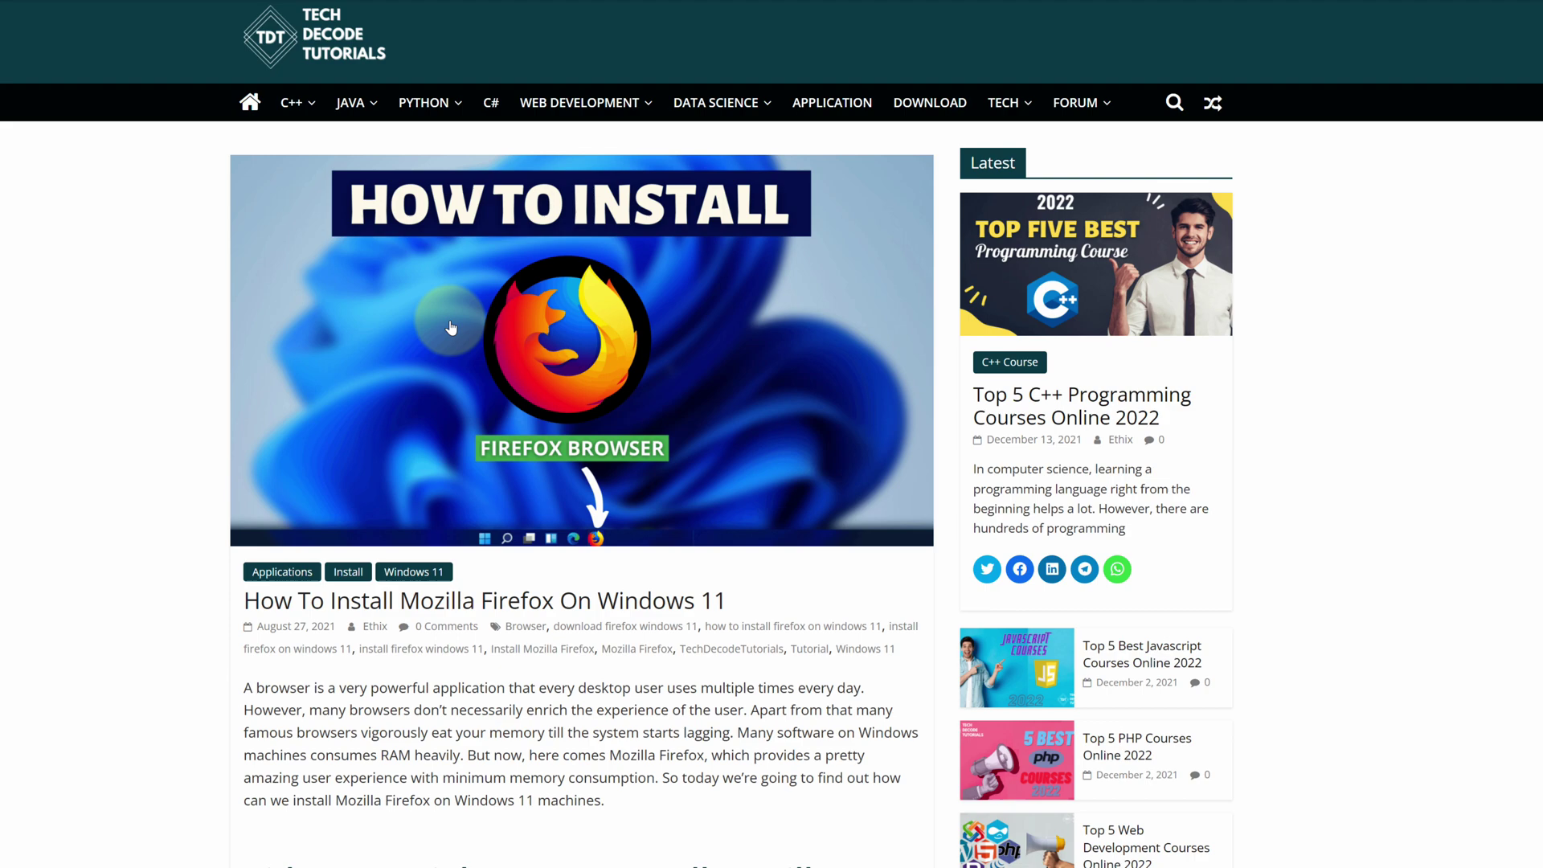
scroll(449, 328, down, 3)
scroll(450, 322, down, 3)
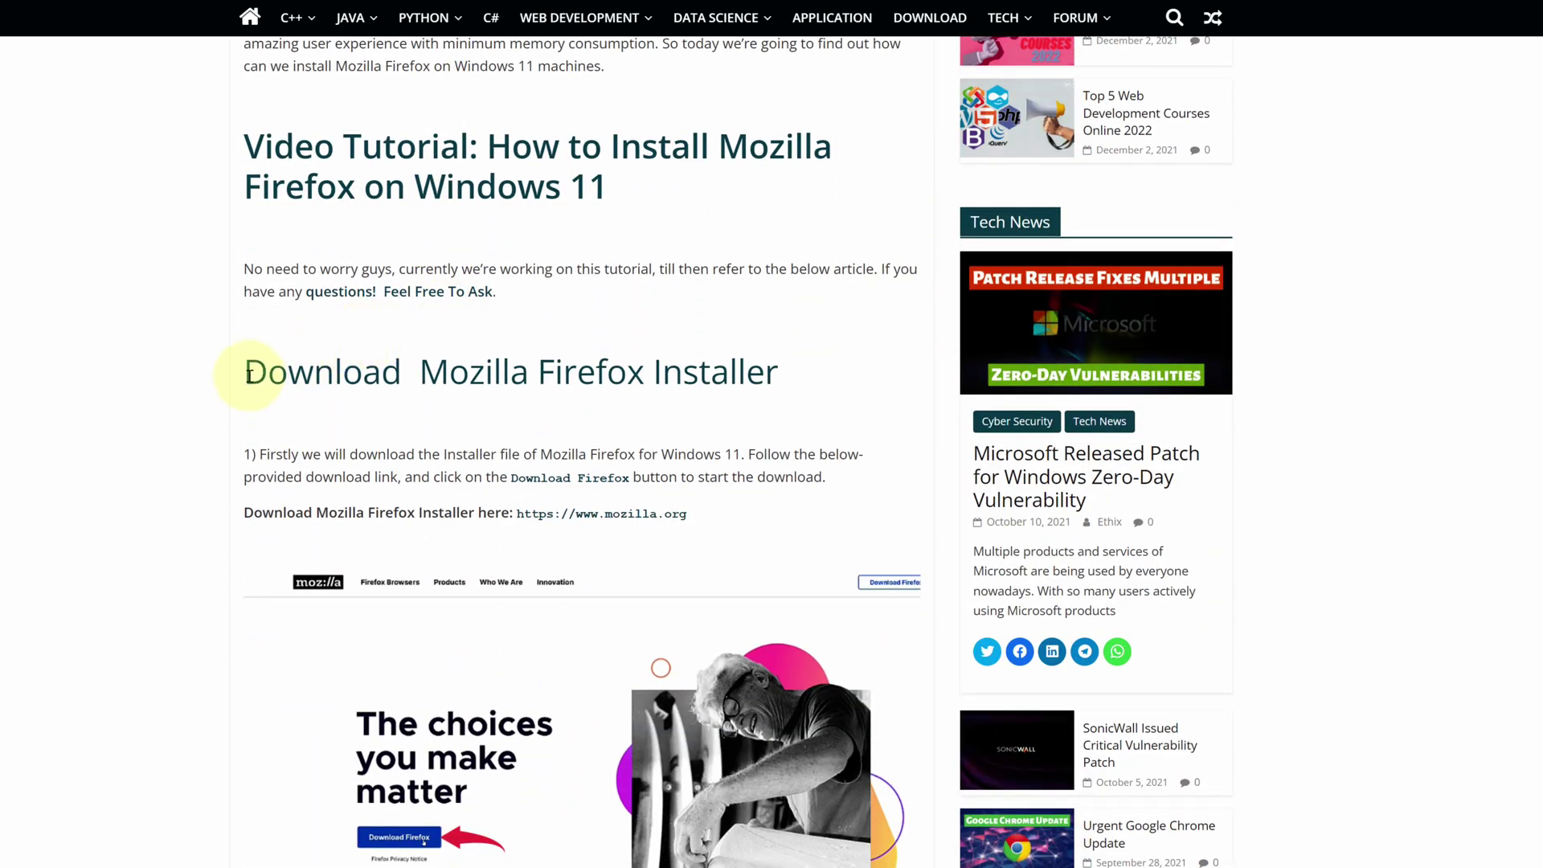
drag(247, 374, 790, 376)
scroll(801, 380, down, 1)
scroll(798, 383, down, 4)
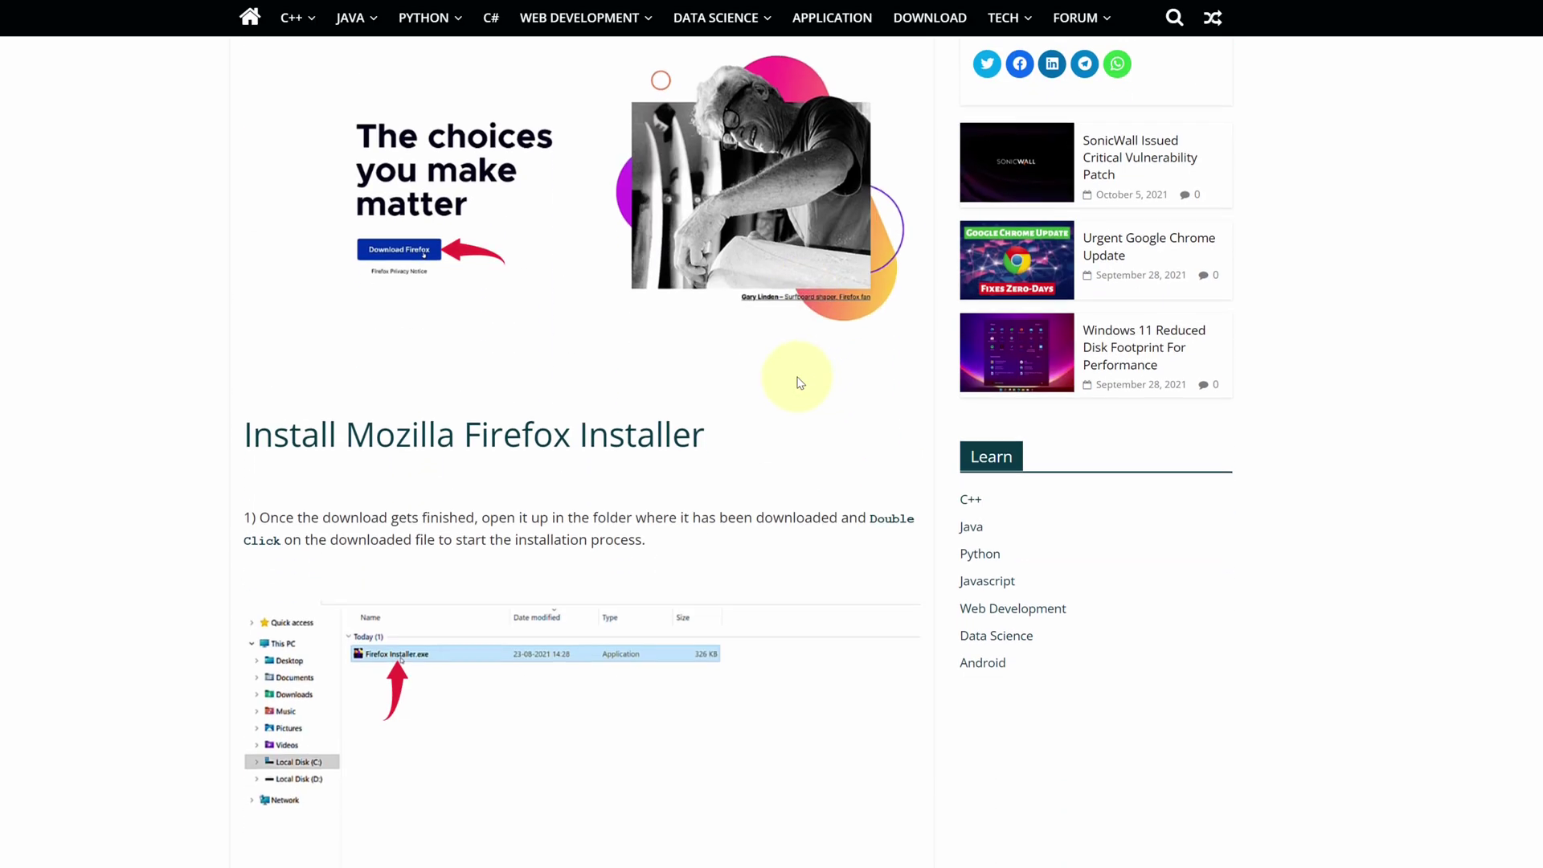
scroll(797, 383, down, 1)
drag(246, 289, 723, 296)
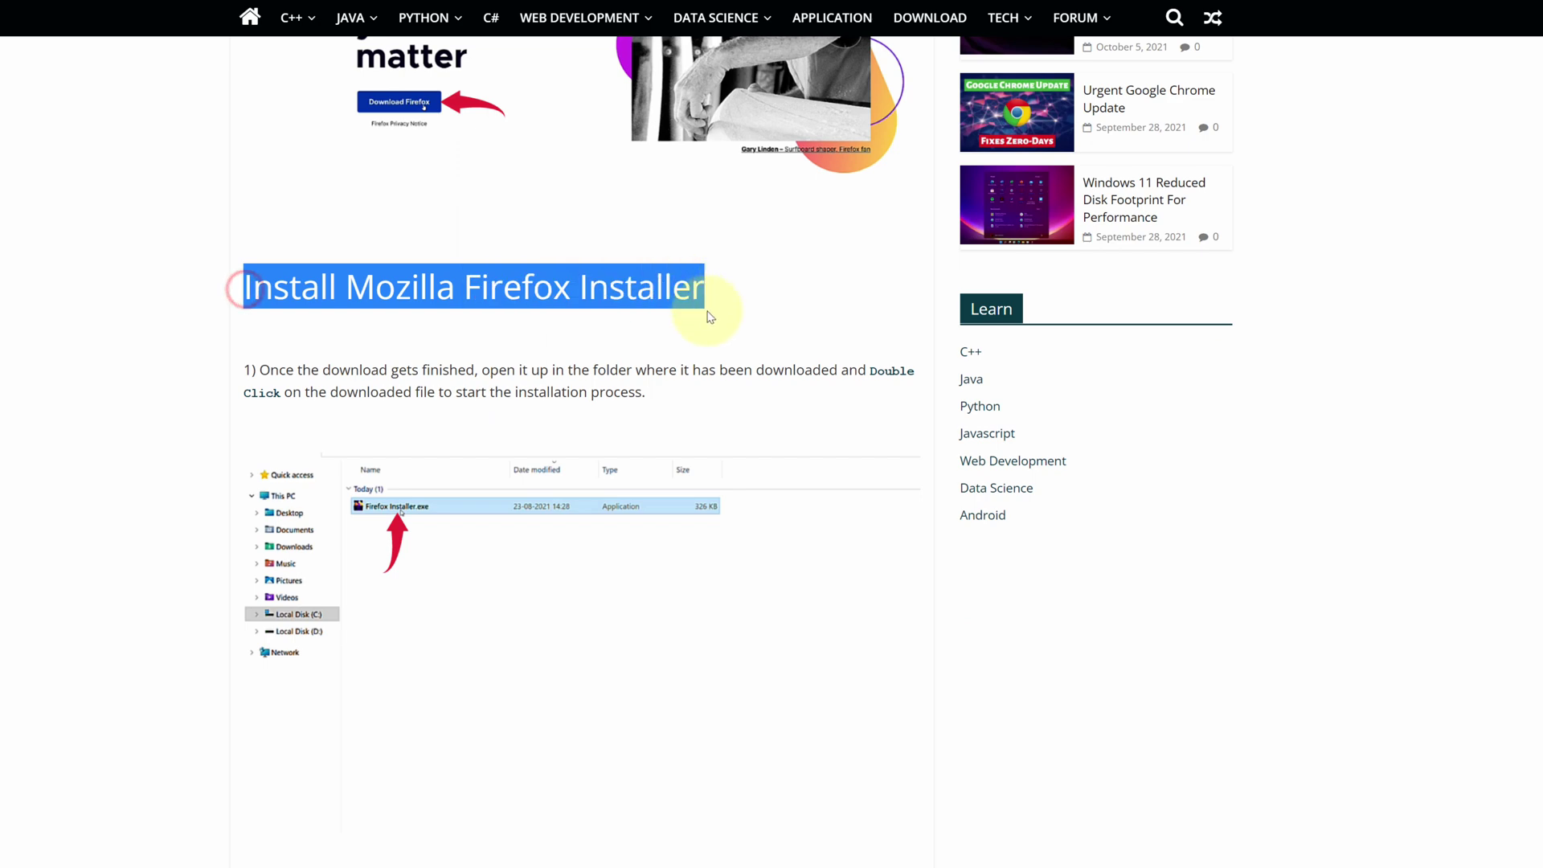
scroll(543, 349, up, 5)
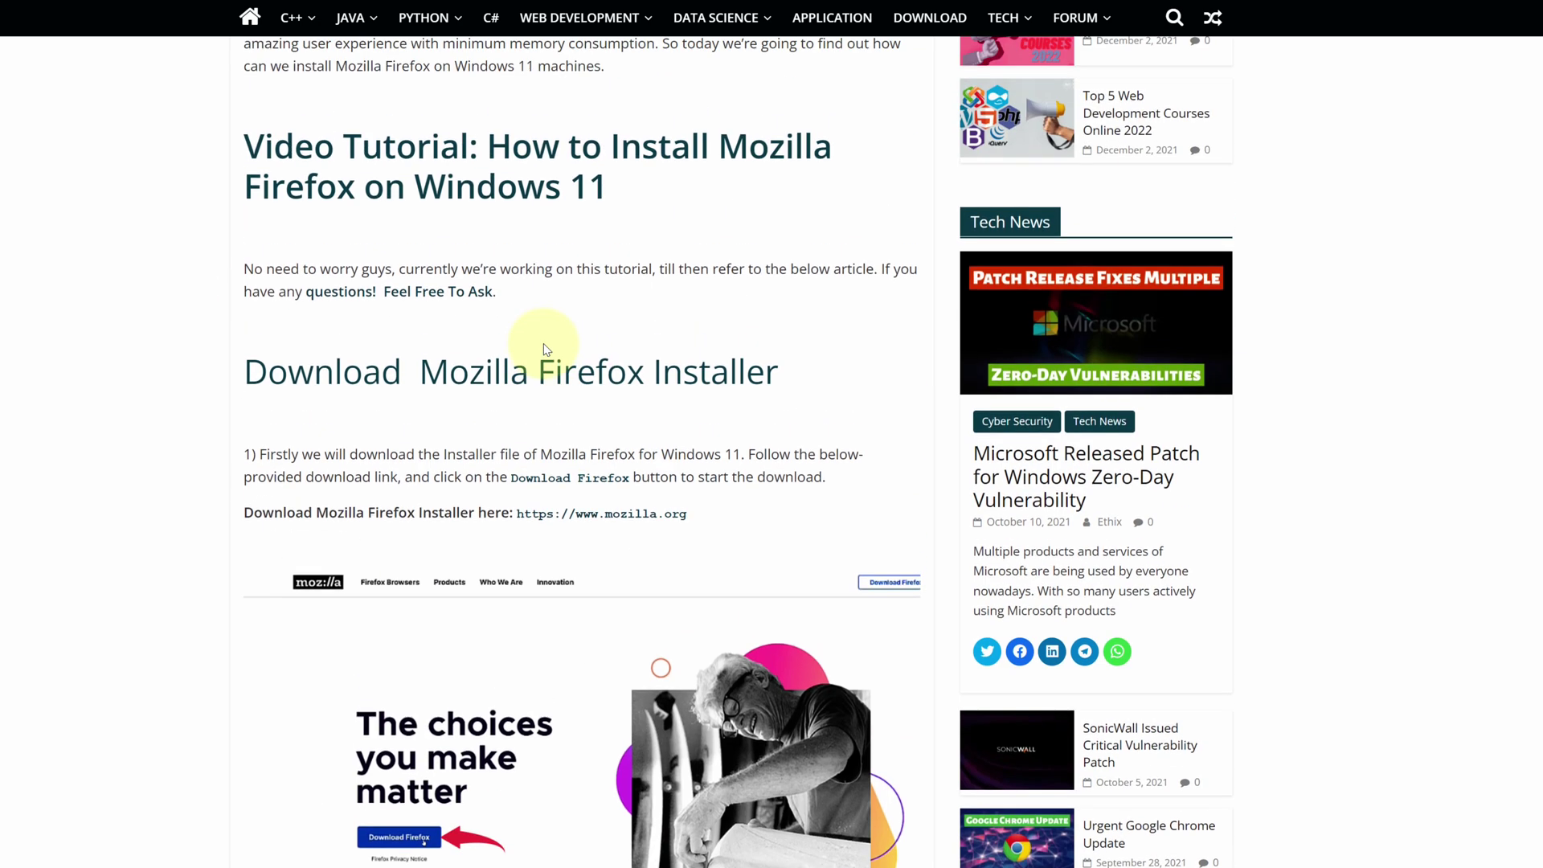
drag(247, 373, 780, 369)
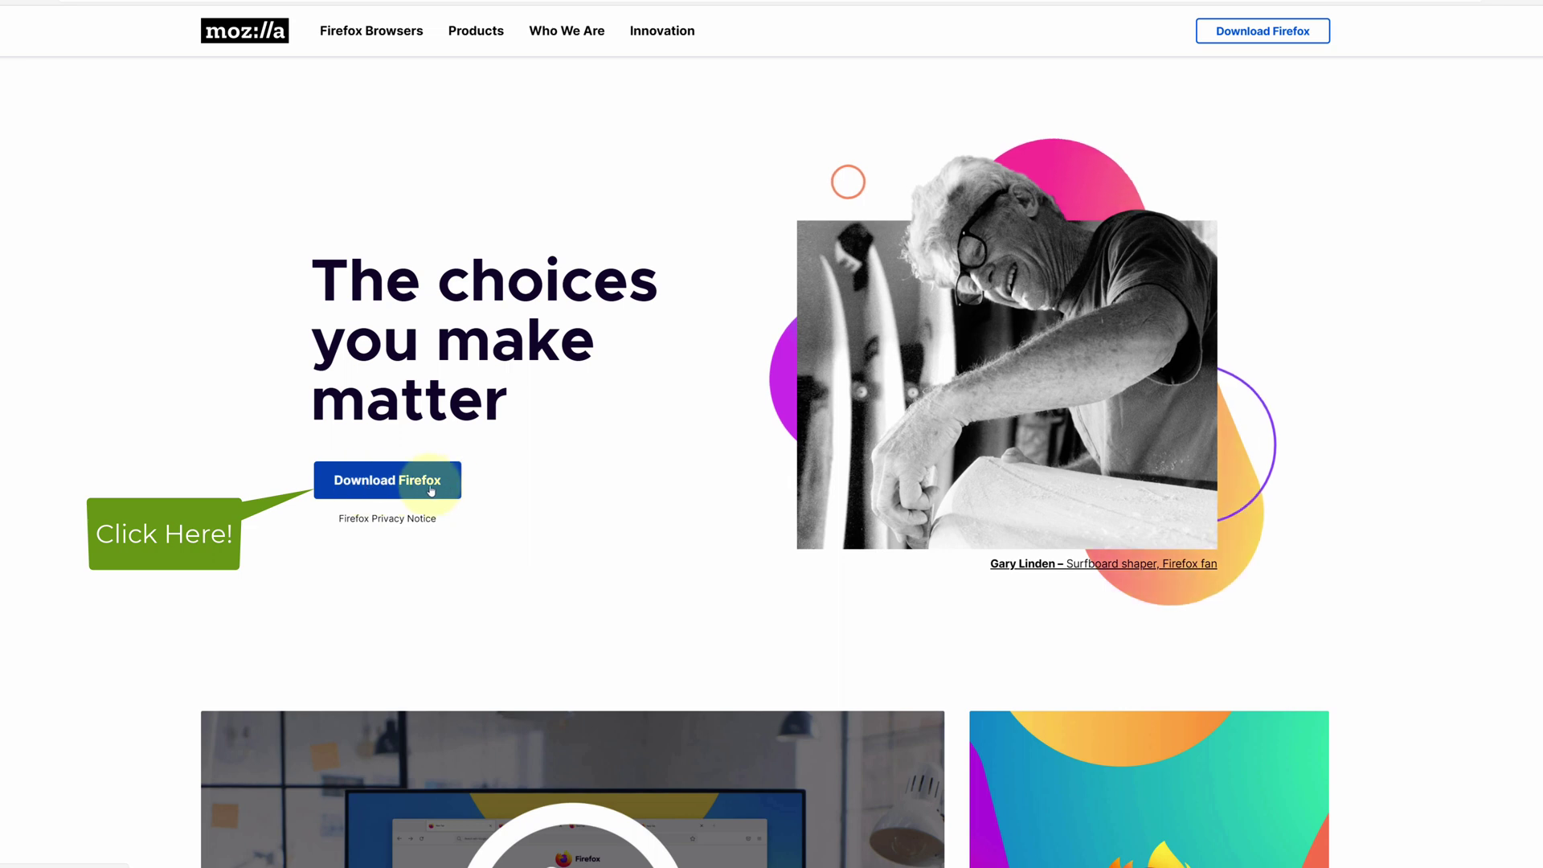
Download Firefox from mozilla.org and show the installer in its Downloads folder
click(400, 488)
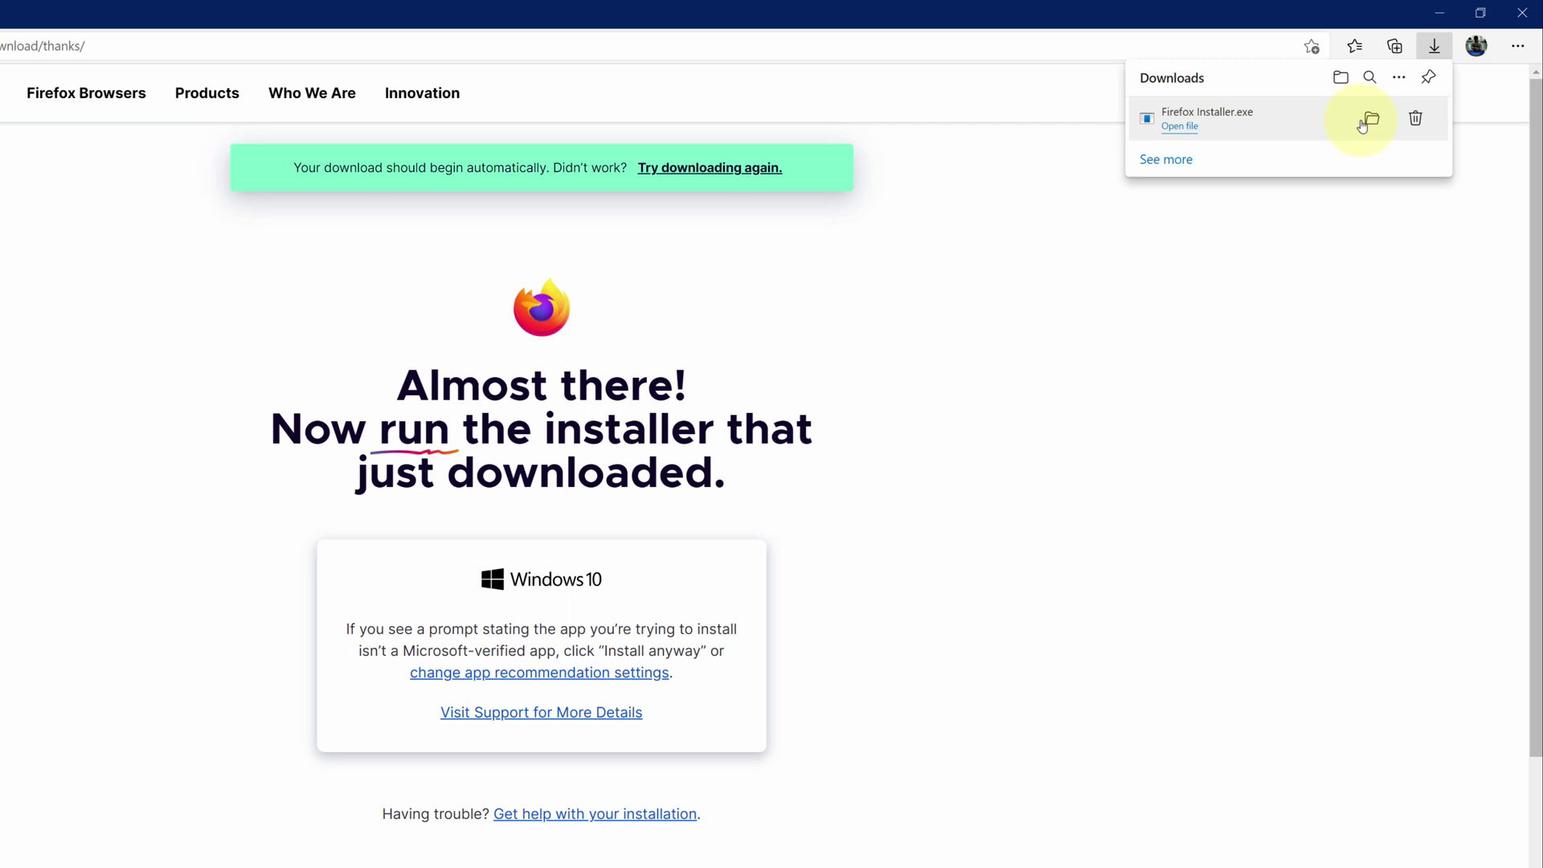
click(1377, 121)
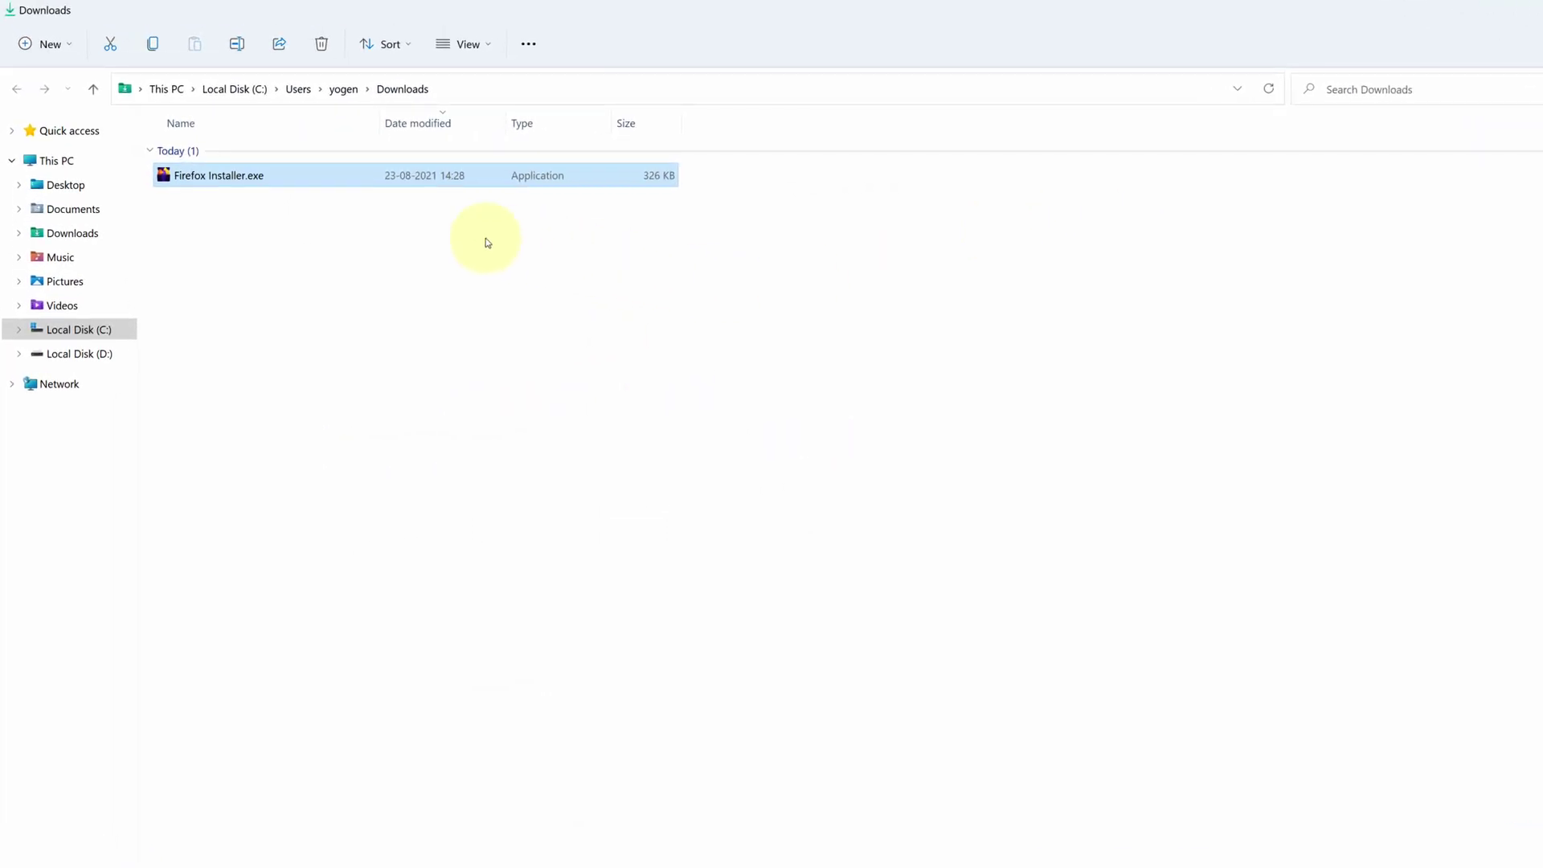
Run Firefox Installer.exe, then close File Explorer, Edge and the Notepad links file
double_click(223, 181)
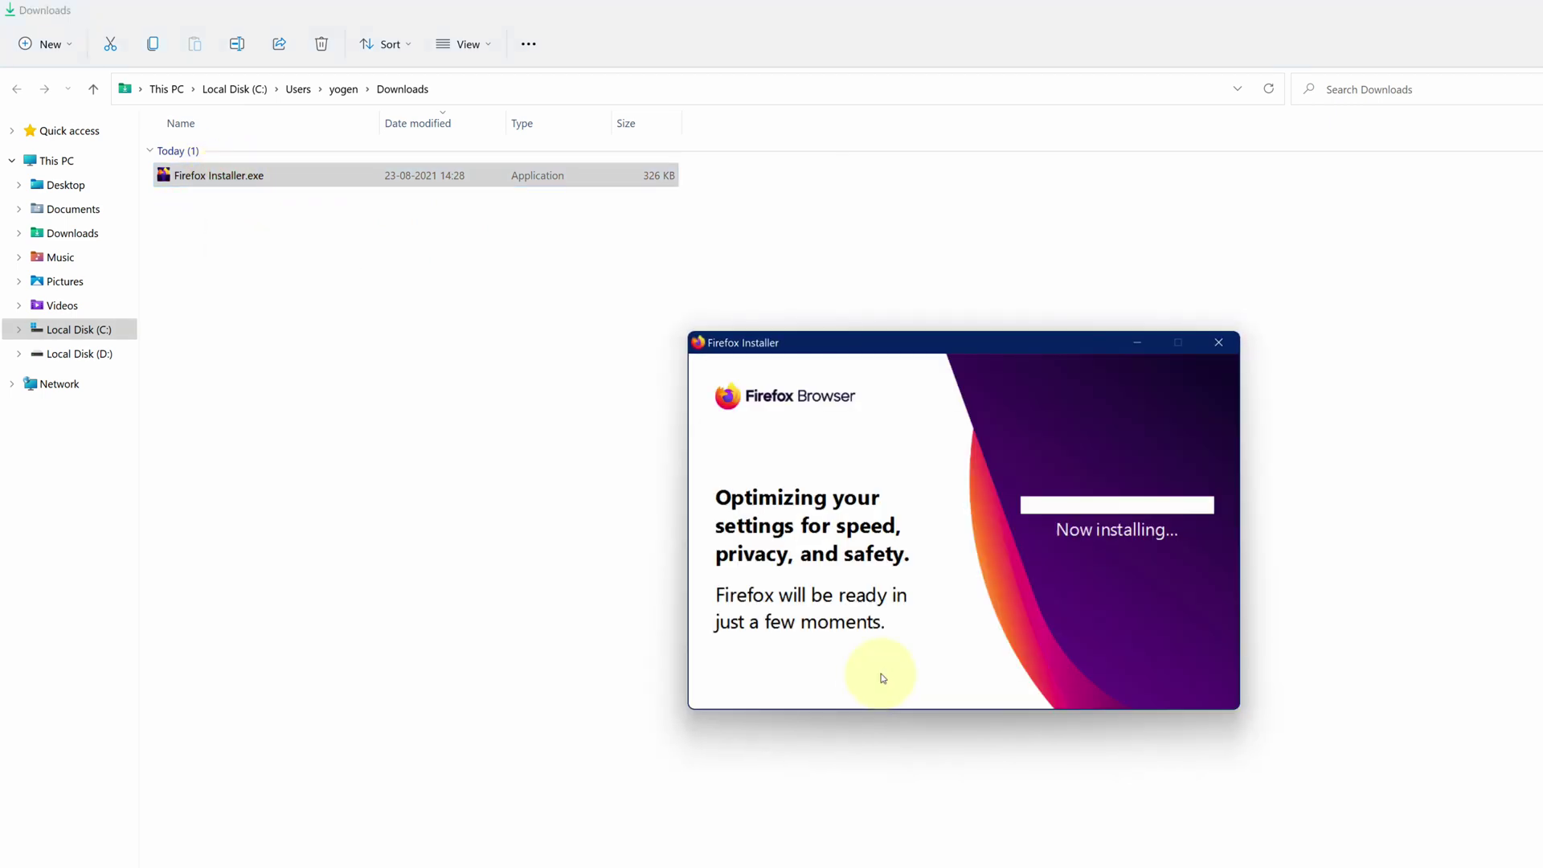
drag(897, 351, 877, 335)
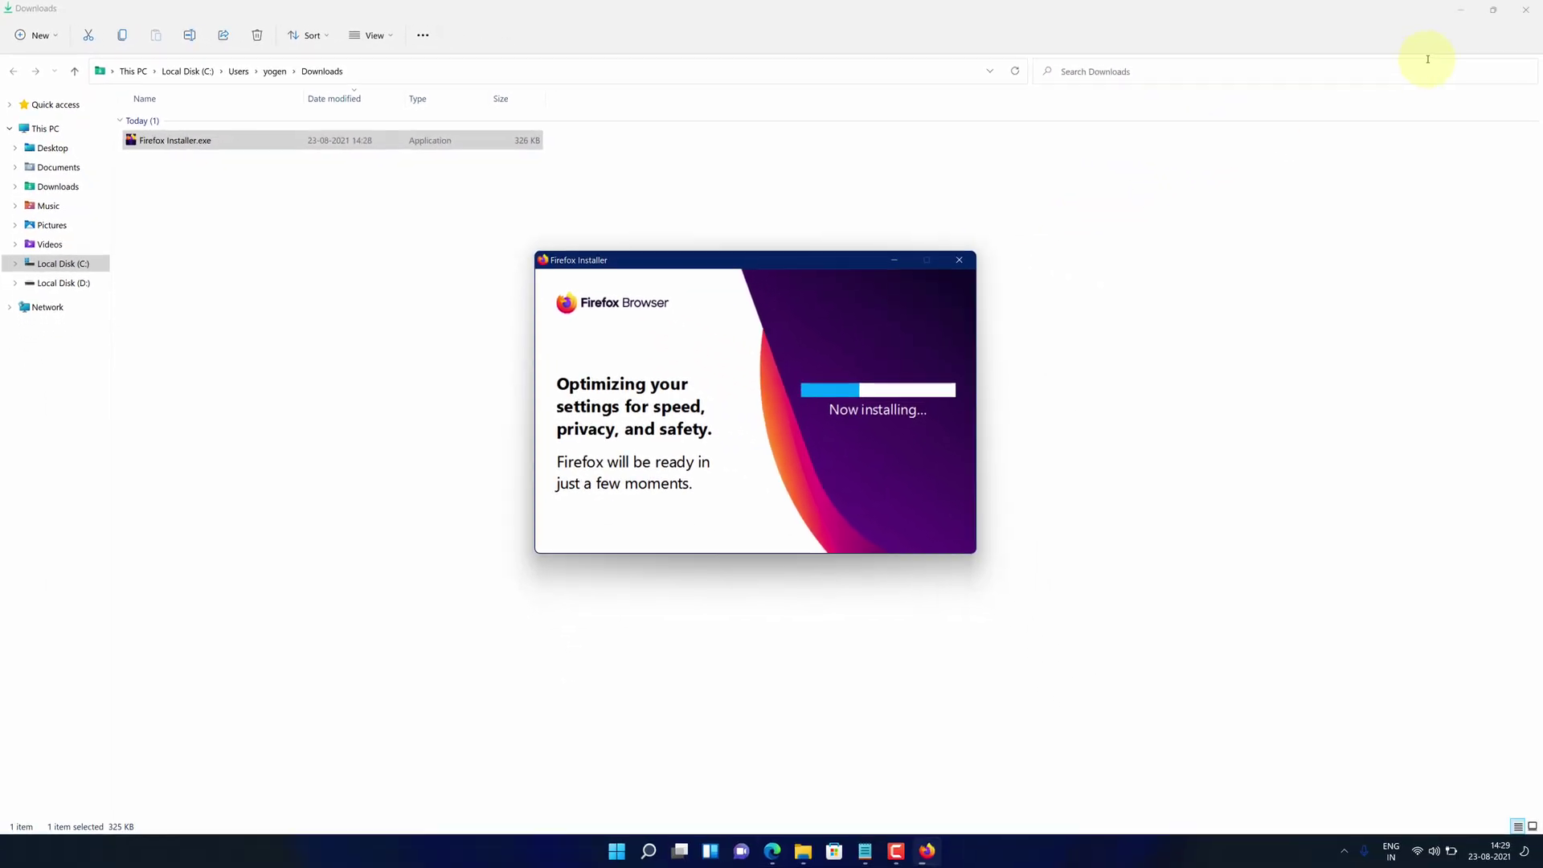
click(1525, 10)
click(1461, 10)
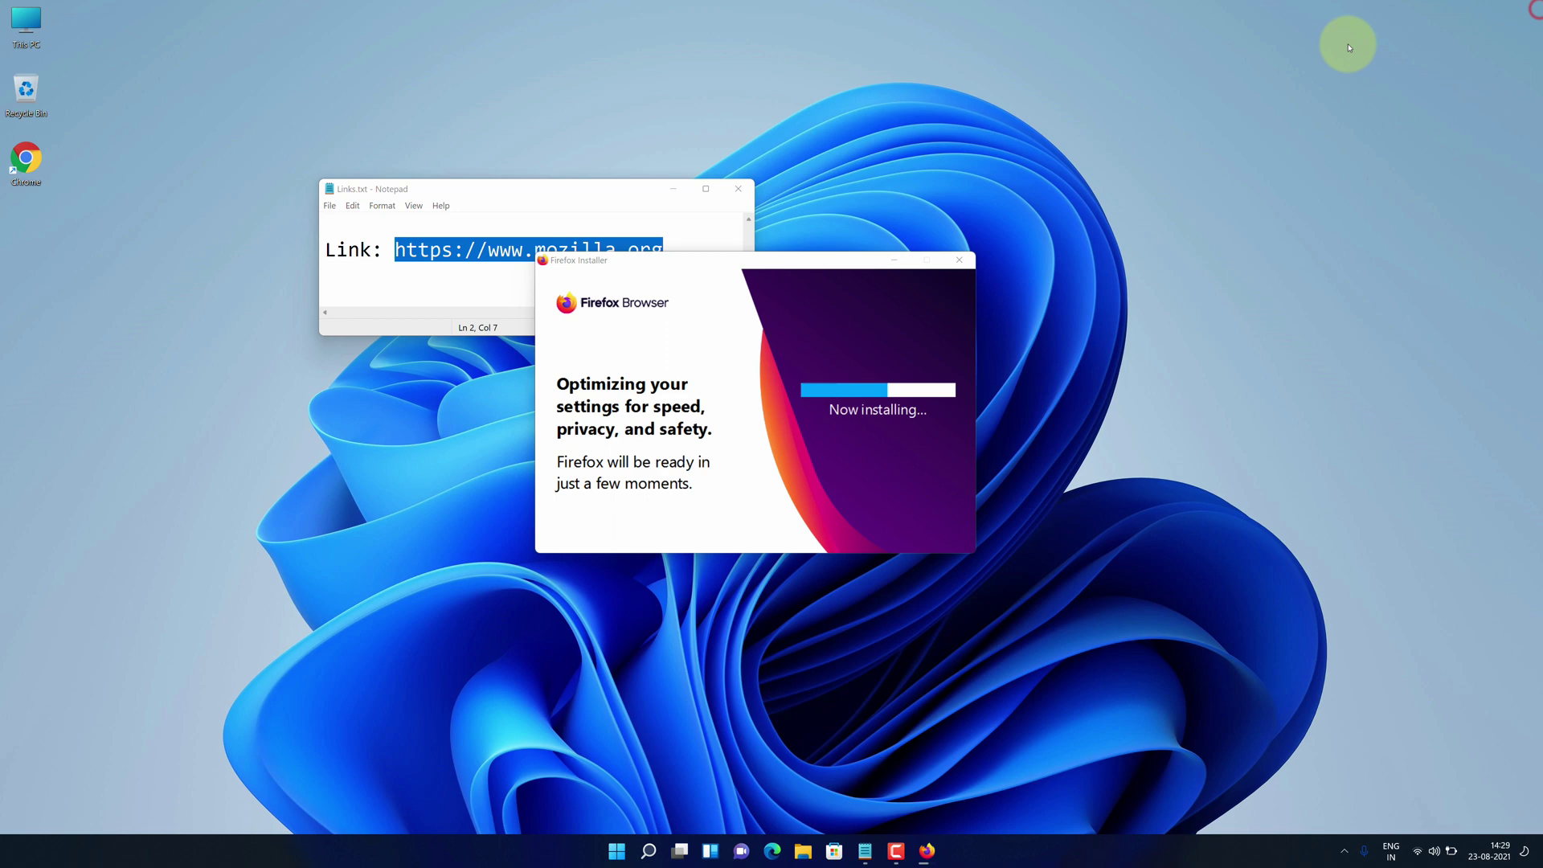
click(746, 195)
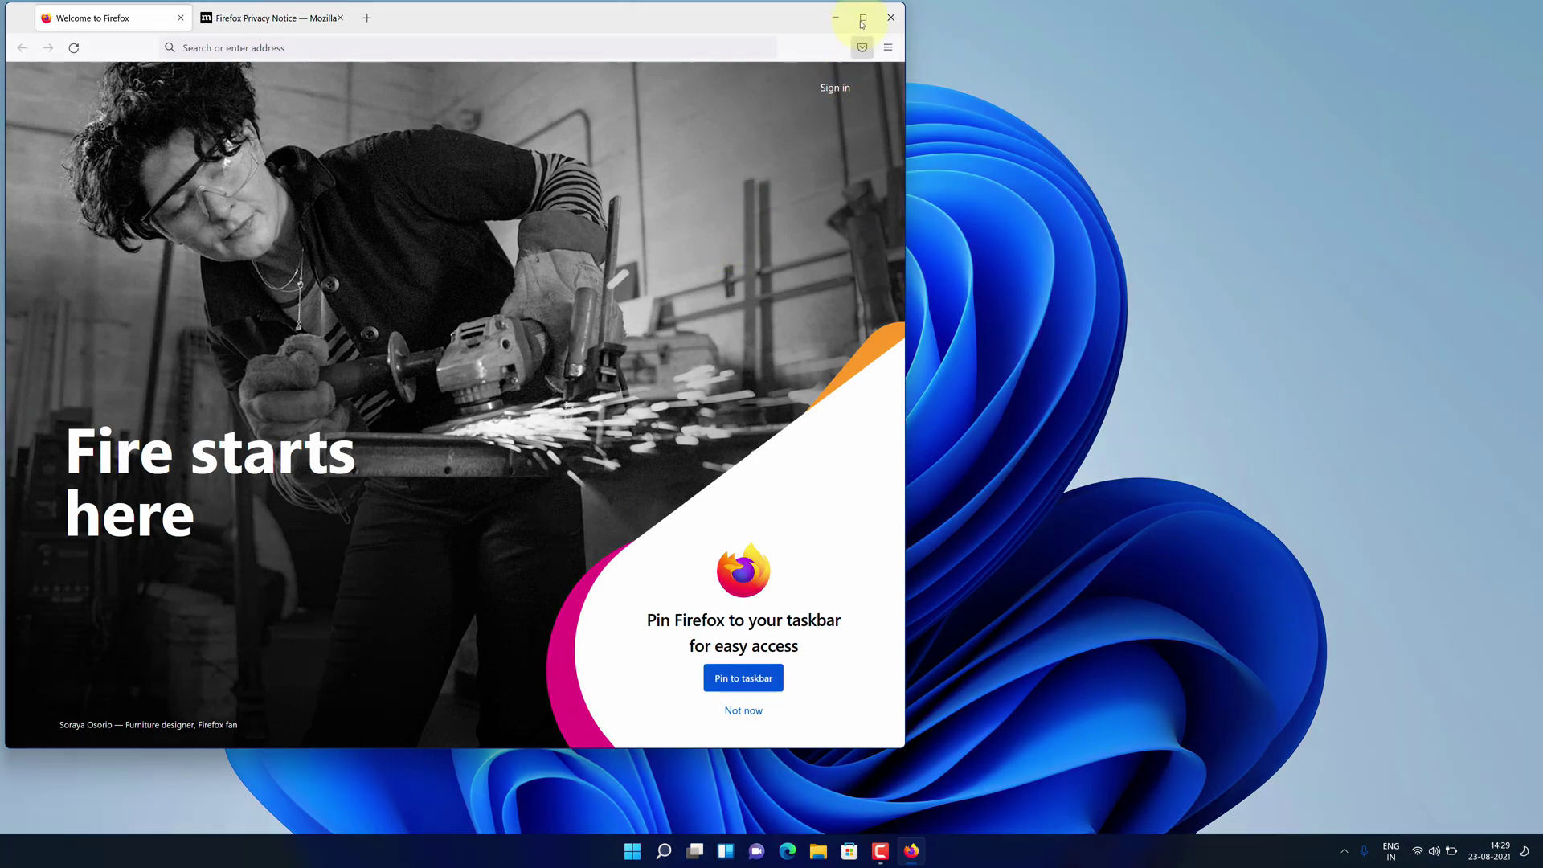
Maximize Firefox and save System theme to finish the welcome setup
click(862, 17)
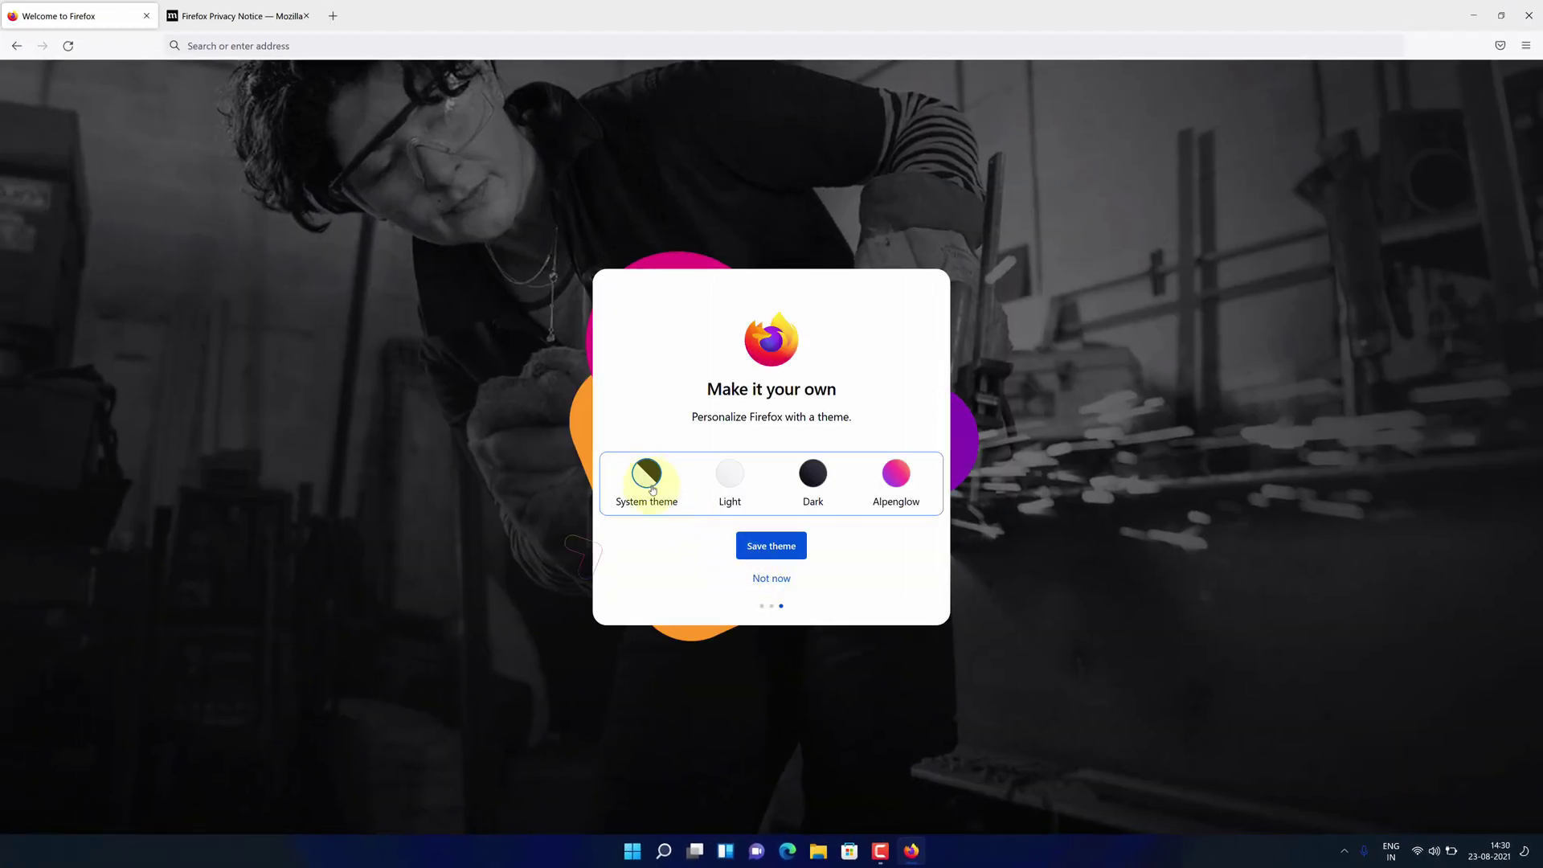
click(768, 549)
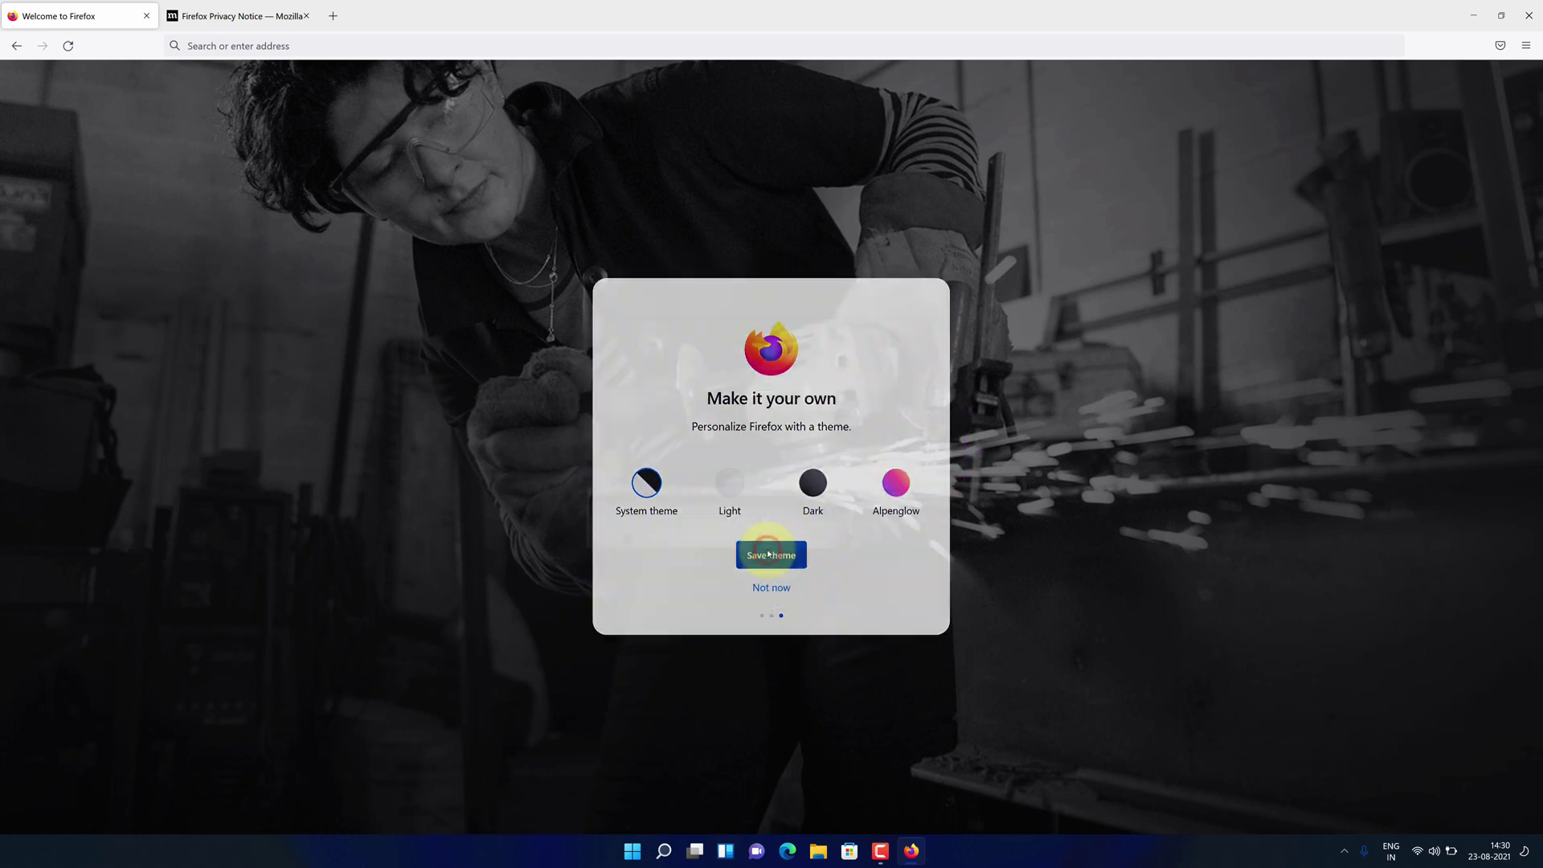